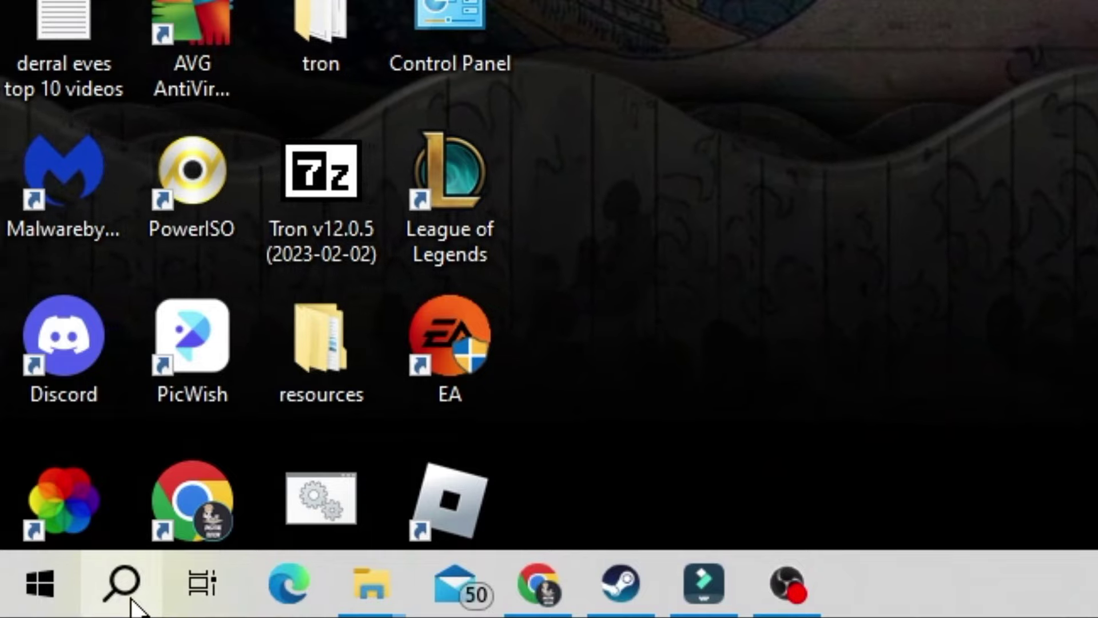
Step: Search Windows for 'remove' and open Add or remove programs in Settings
{"action": "left_click", "coordinate": [42, 607]}
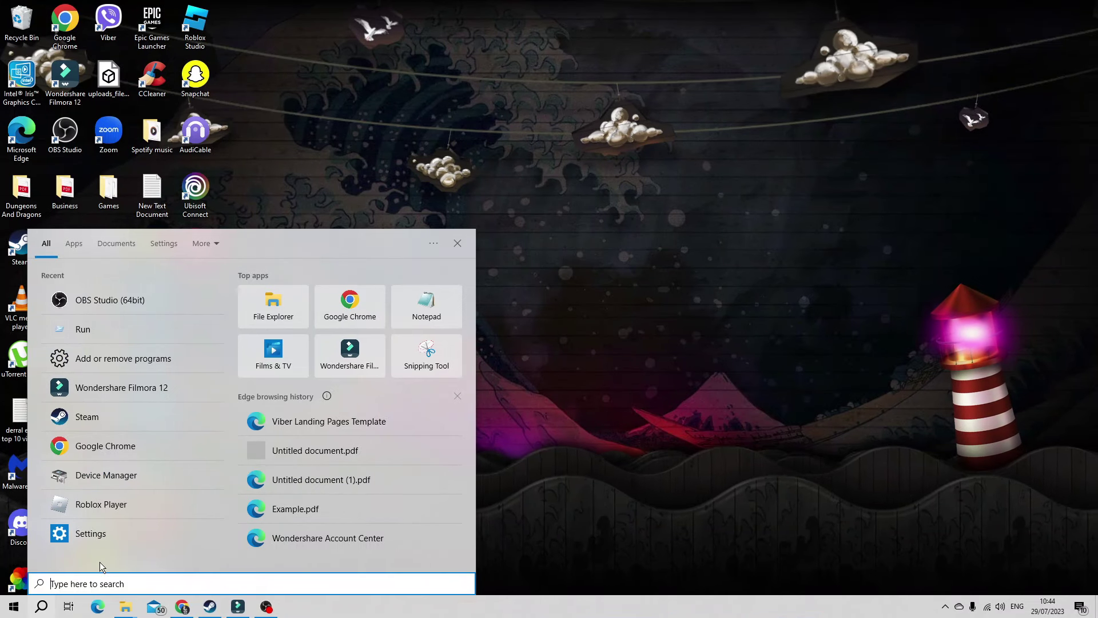
{"action": "type", "text": "remove"}
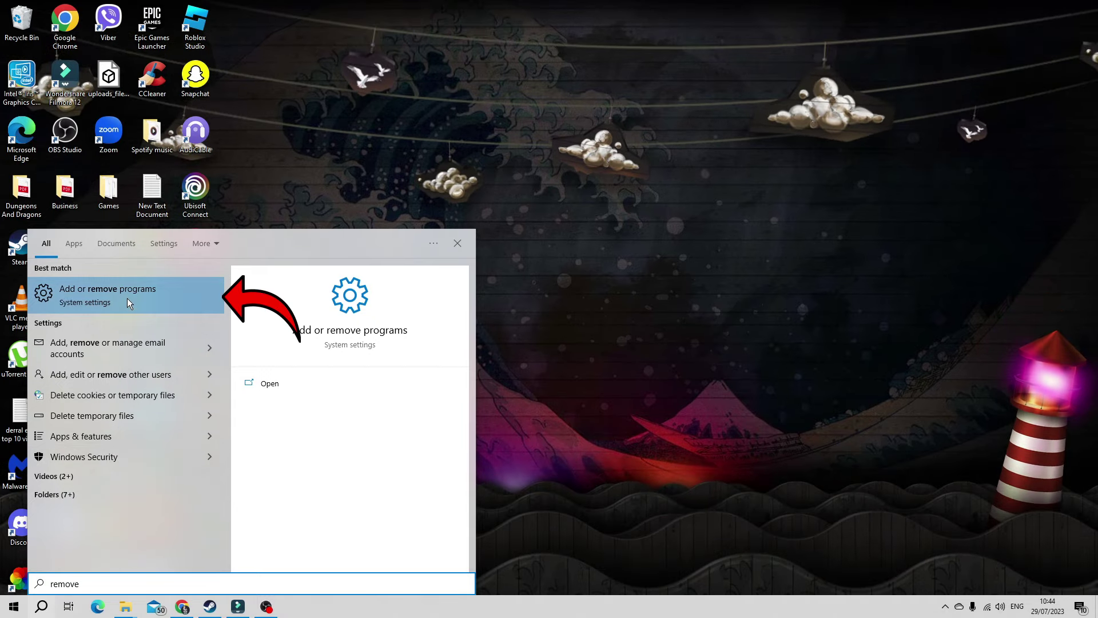
{"action": "left_click", "coordinate": [279, 296]}
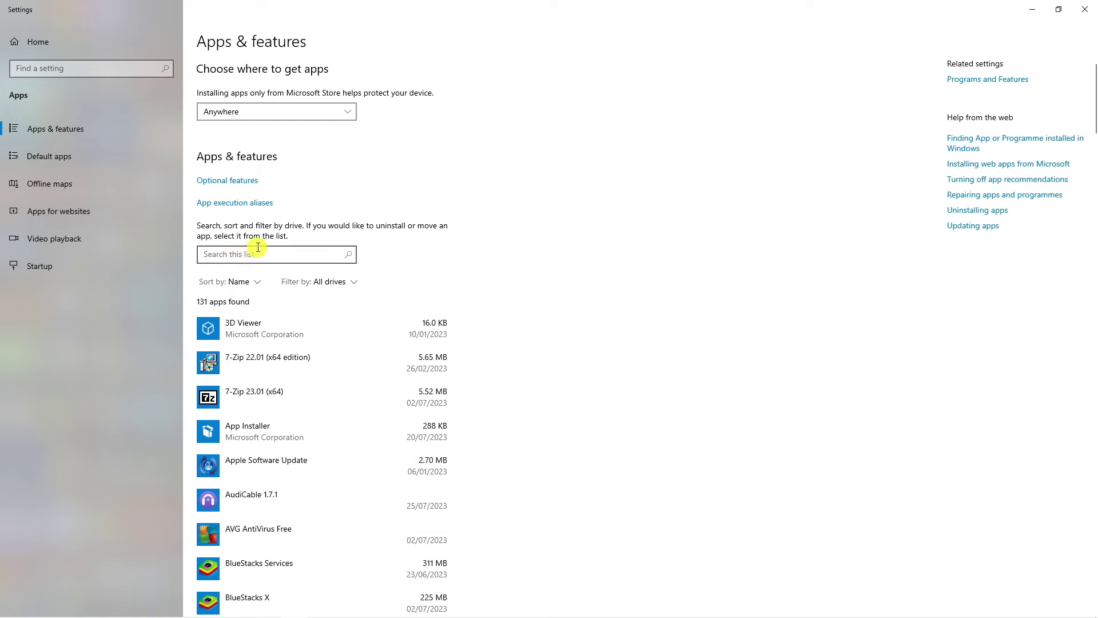
Step: Filter installed apps by 'riot' to reveal Riot Client's Modify/Uninstall options, then close Settings
{"action": "type", "text": "riot"}
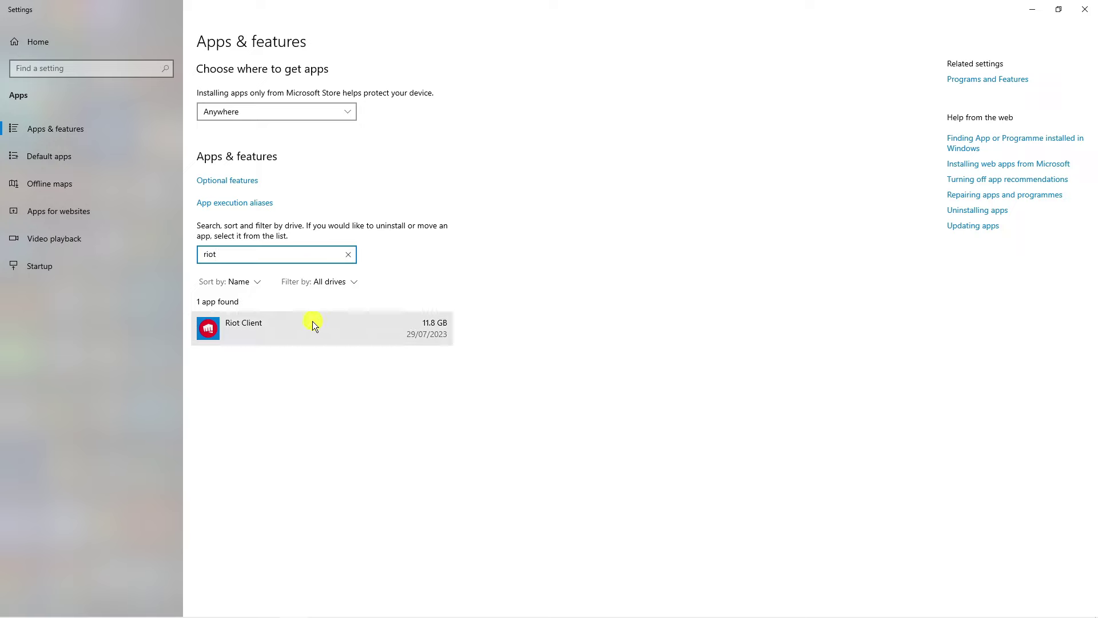
{"action": "left_click", "coordinate": [312, 324]}
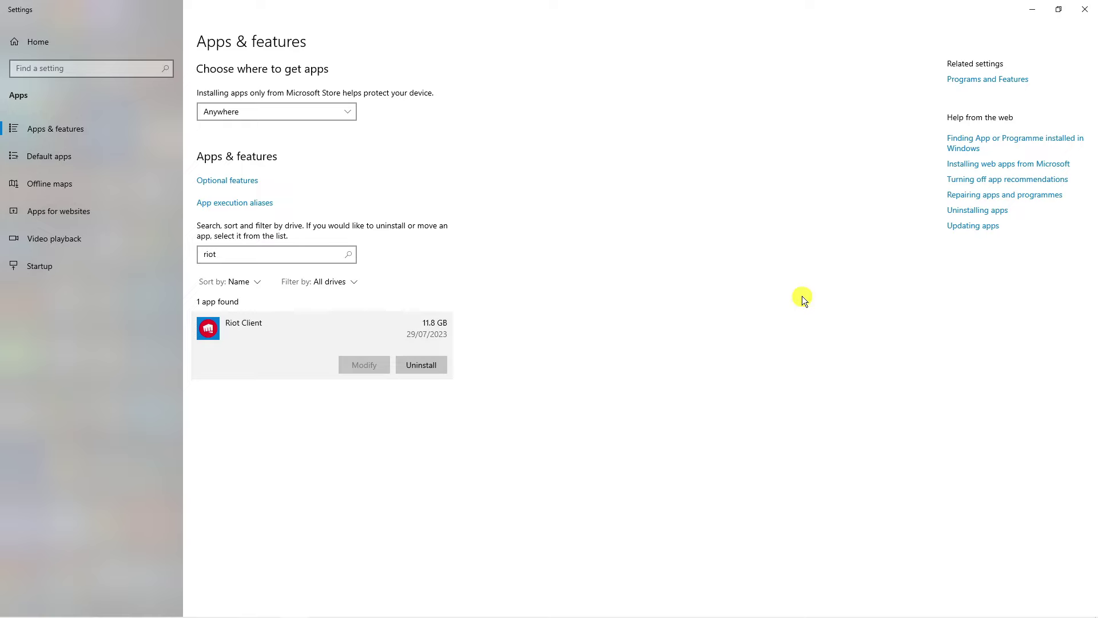
{"action": "left_click", "coordinate": [1088, 9]}
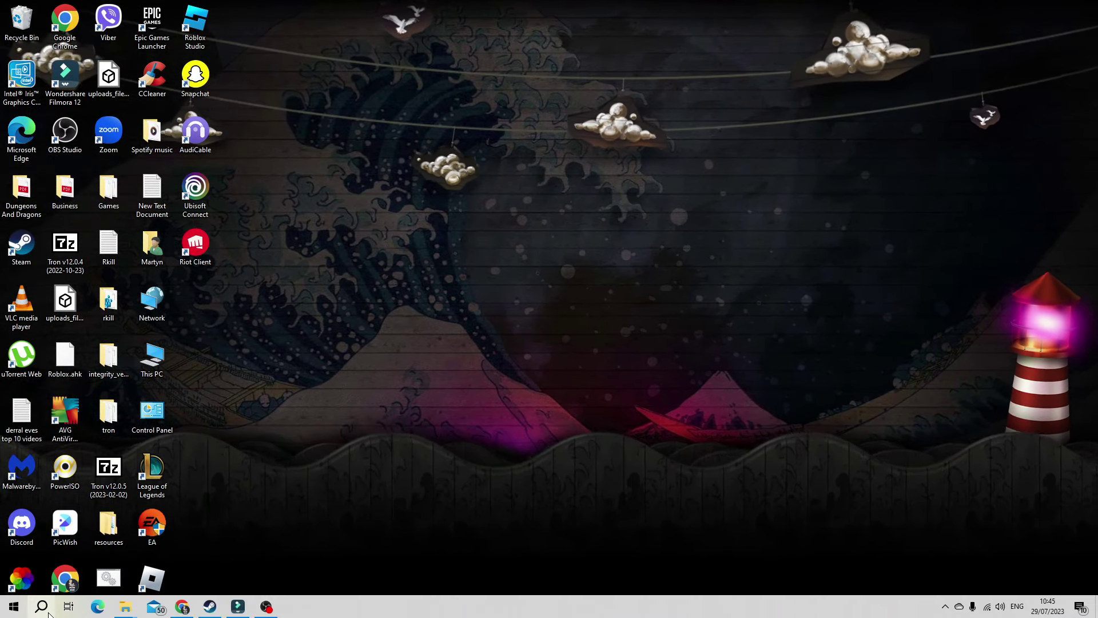
Step: Search 'riot client' and open the Riot Client shortcut's file location in the Start Menu
{"action": "left_click", "coordinate": [46, 608]}
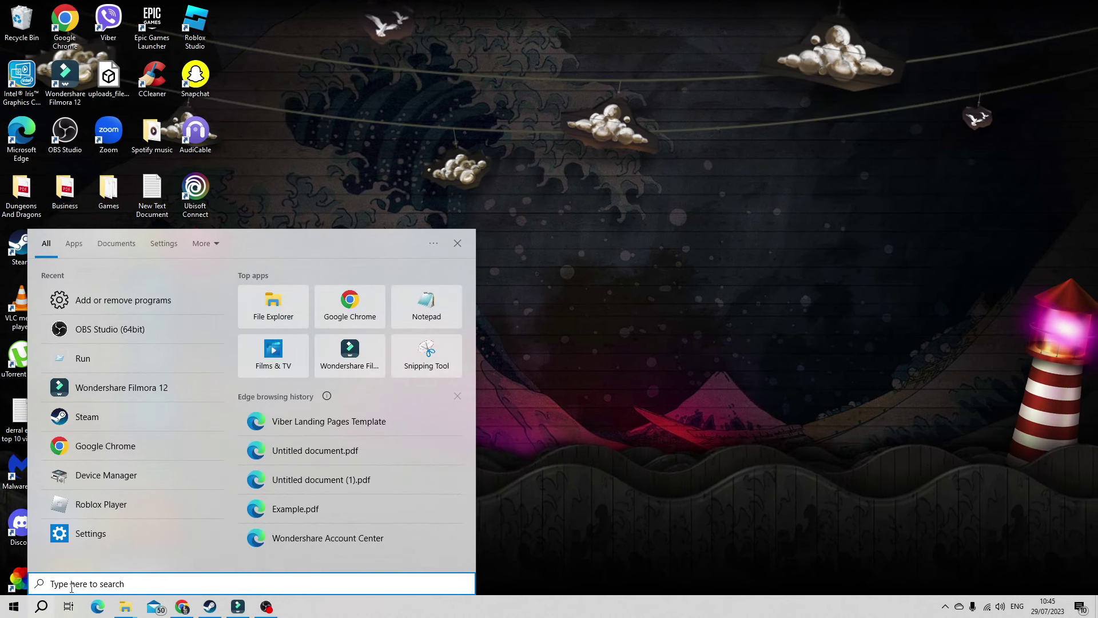
{"action": "type", "text": "riot client"}
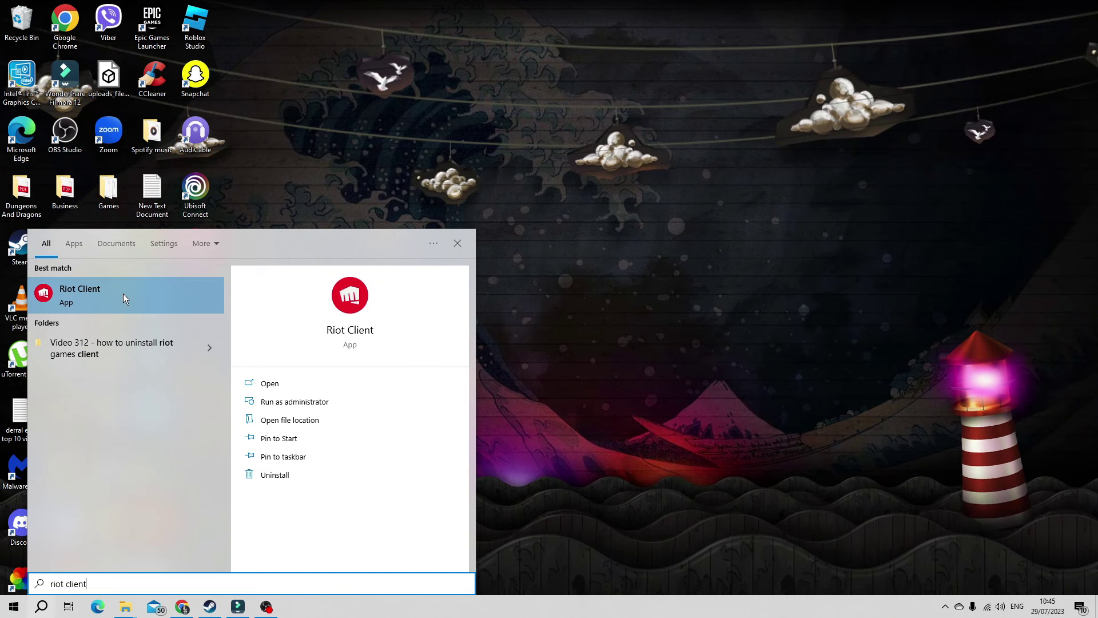
{"action": "right_click", "coordinate": [138, 294]}
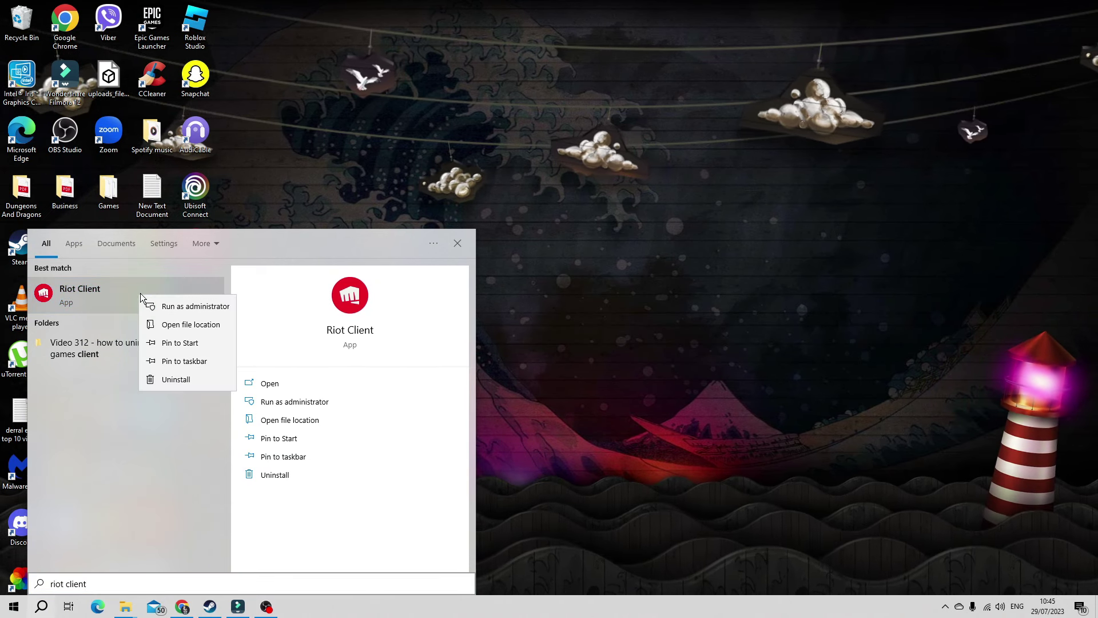
{"action": "left_click", "coordinate": [194, 324]}
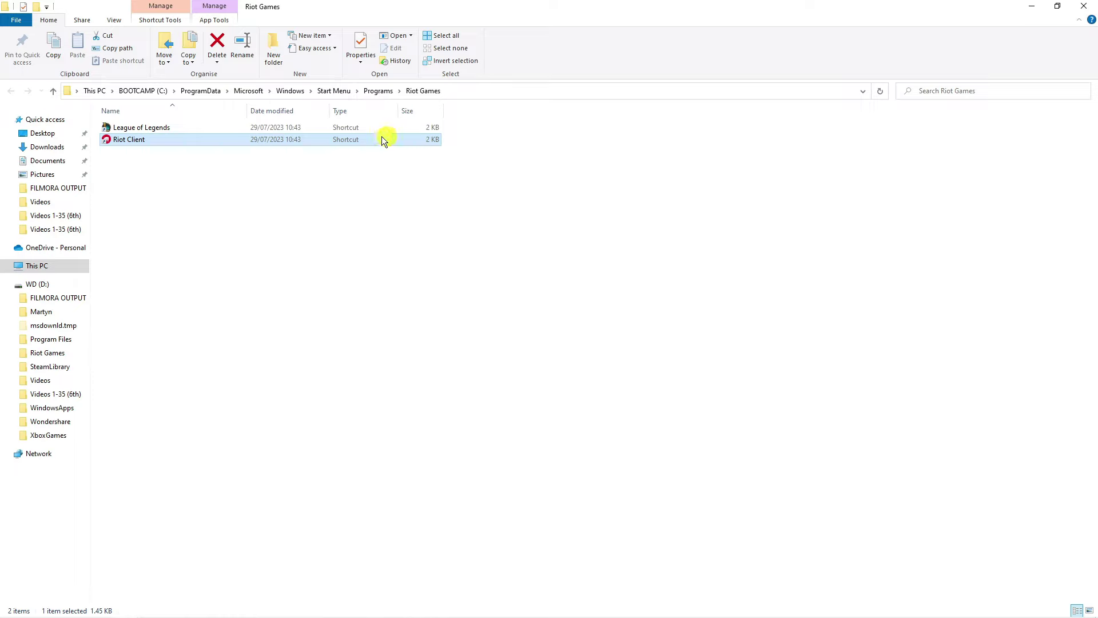
Step: Delete the Riot Games folder from Start Menu Programs and close File Explorer
{"action": "left_click", "coordinate": [50, 92]}
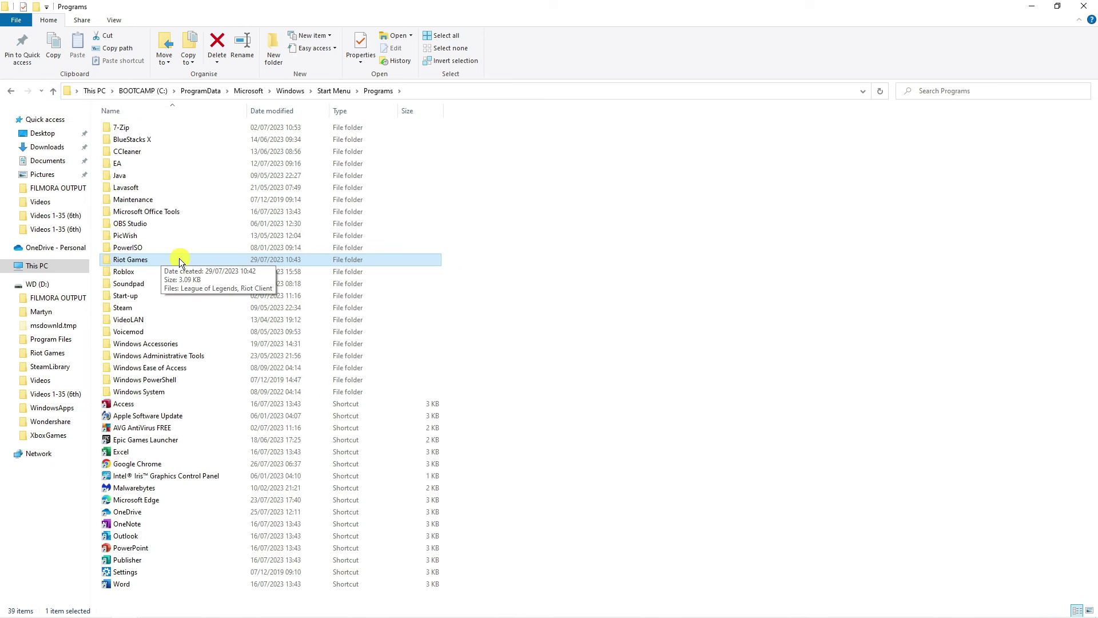
{"action": "left_click", "coordinate": [218, 262]}
{"action": "key", "text": "Escape"}
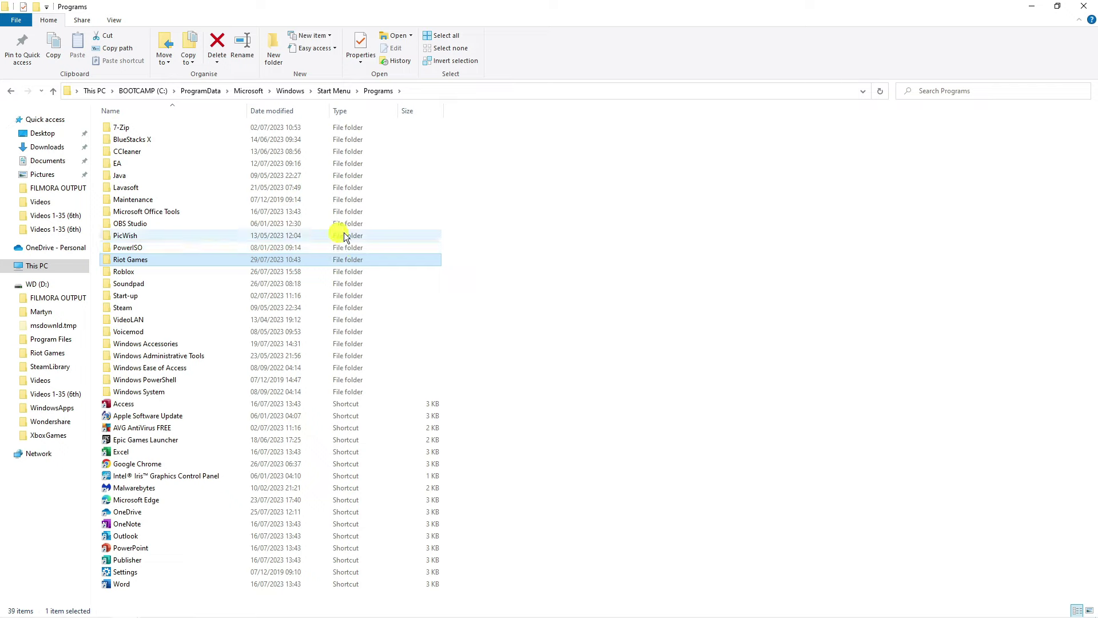
{"action": "key", "text": "Delete"}
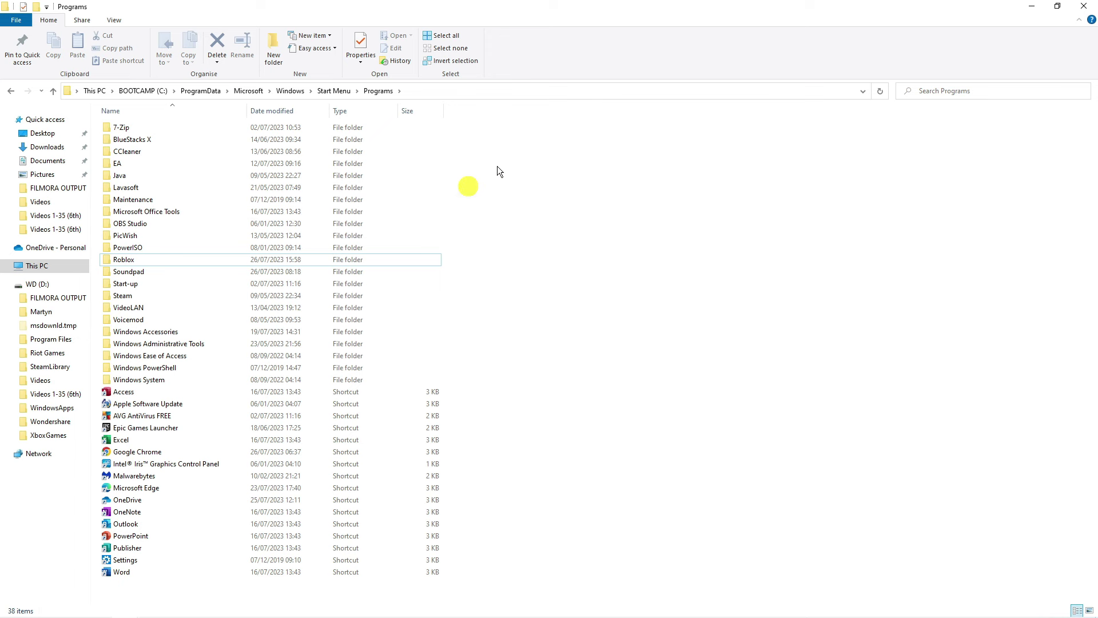
{"action": "left_click", "coordinate": [1094, 5]}
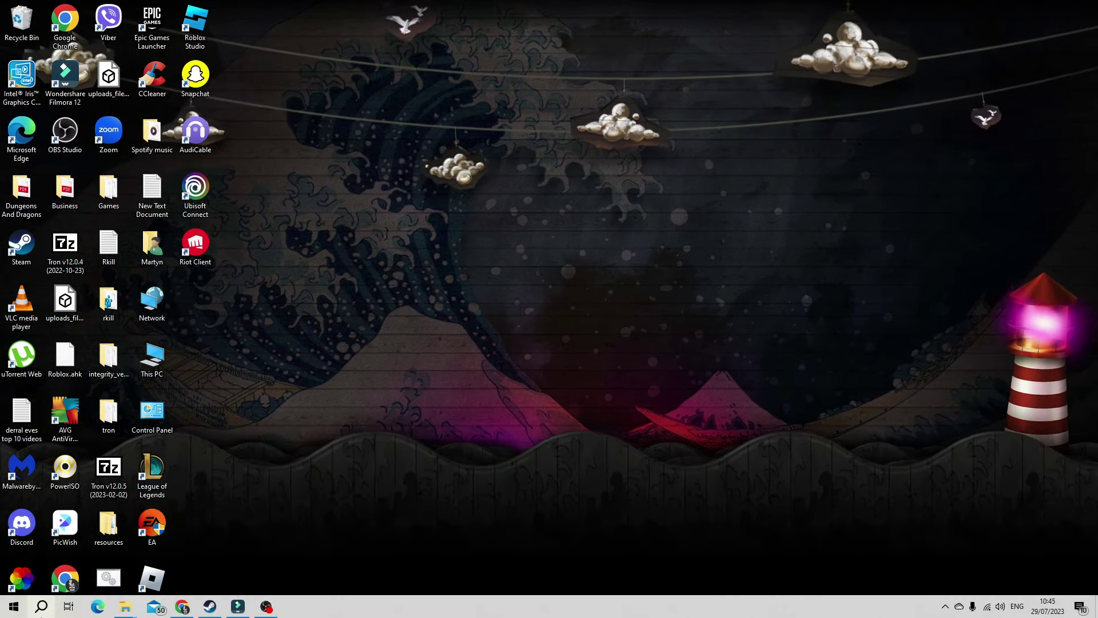
Step: Launch the Run app and open 'appdata' in File Explorer
{"action": "left_click", "coordinate": [42, 607]}
{"action": "type", "text": "run"}
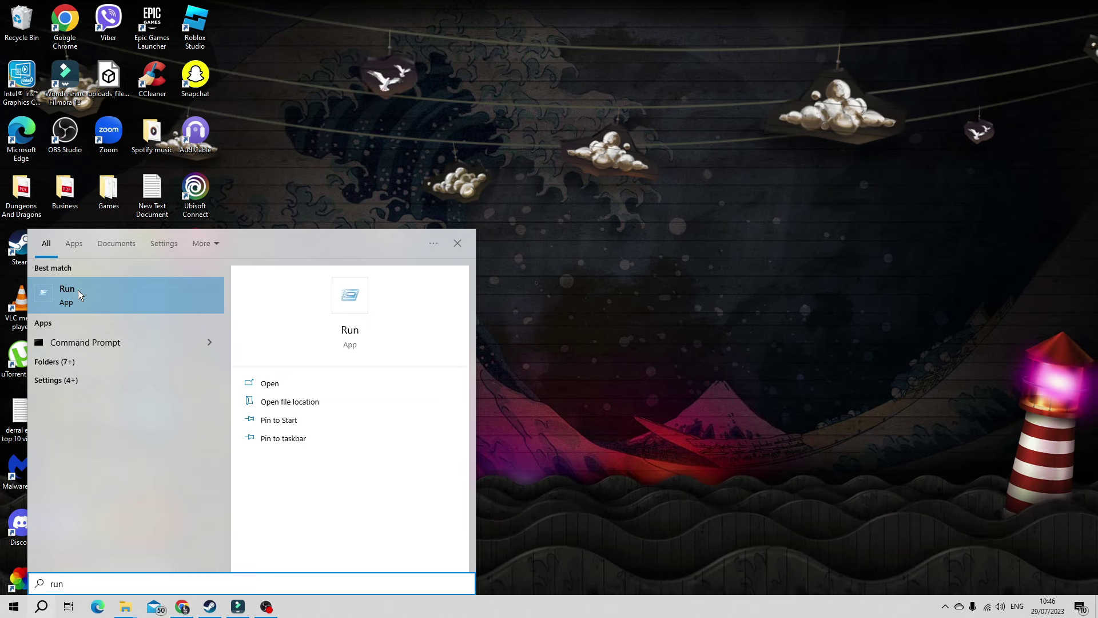
{"action": "left_click", "coordinate": [88, 310]}
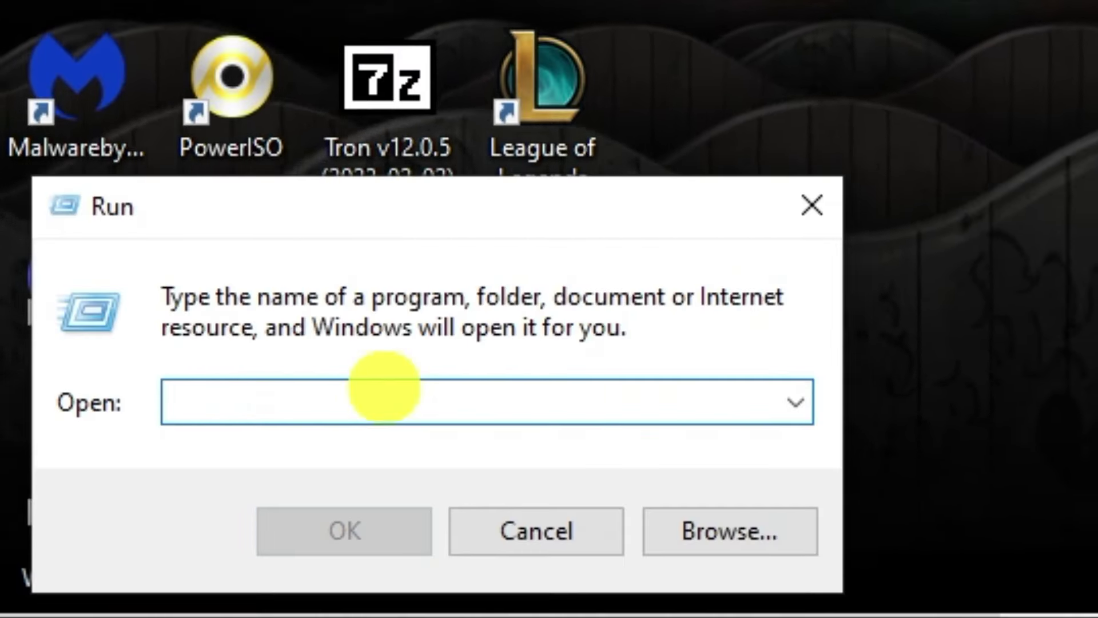
{"action": "type", "text": "appdata"}
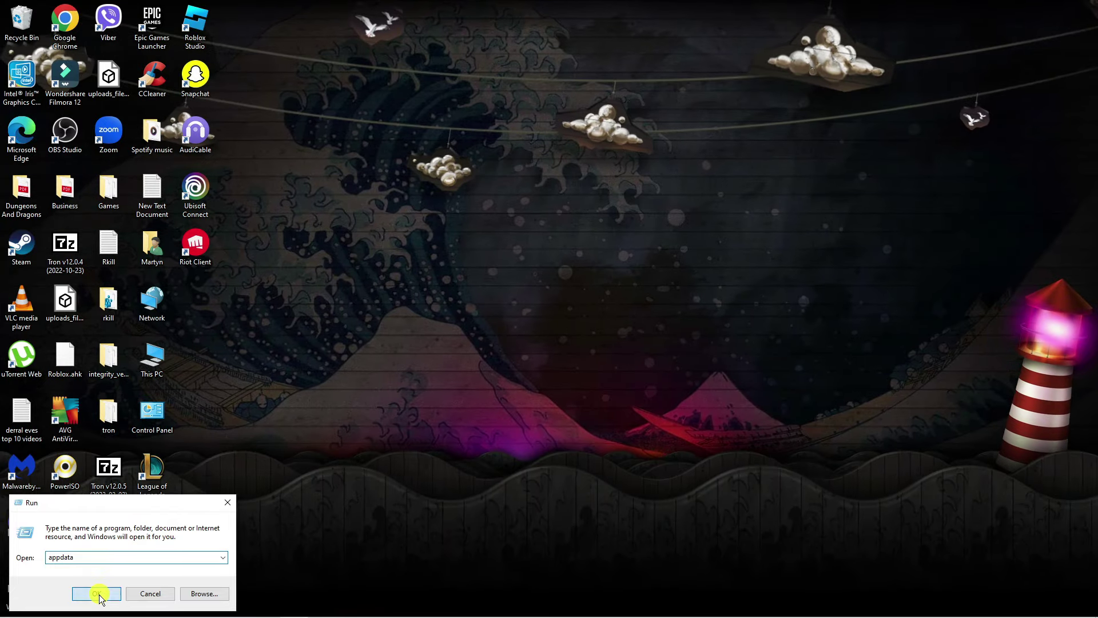
{"action": "left_click", "coordinate": [344, 530]}
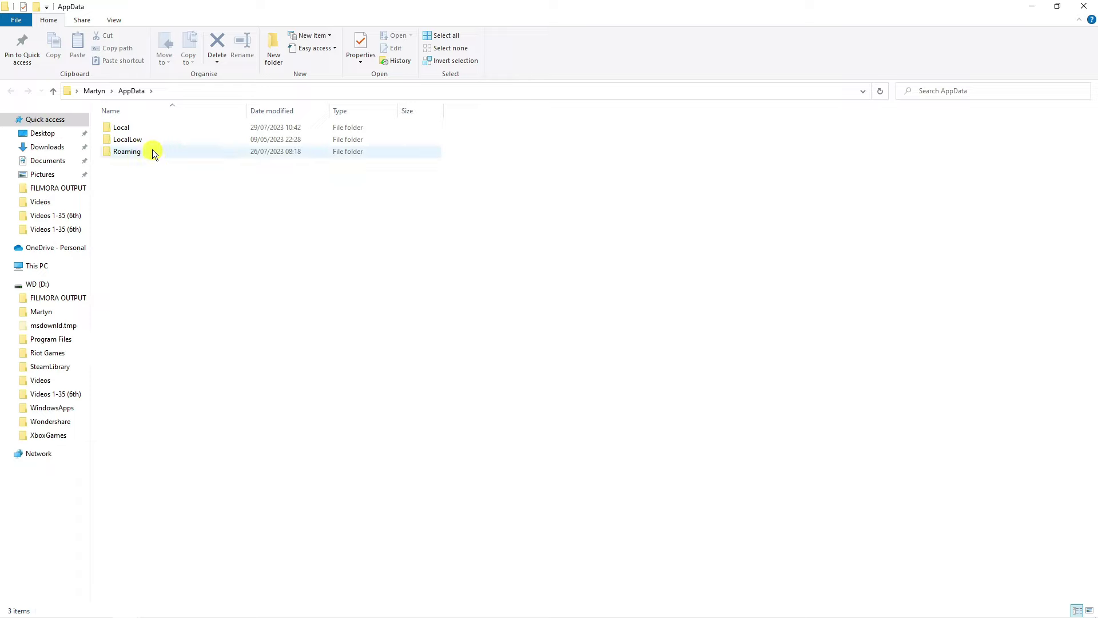
Step: In AppData\Local, try deleting Riot Games, then cancel the Folder In Use warning
{"action": "double_click", "coordinate": [153, 126]}
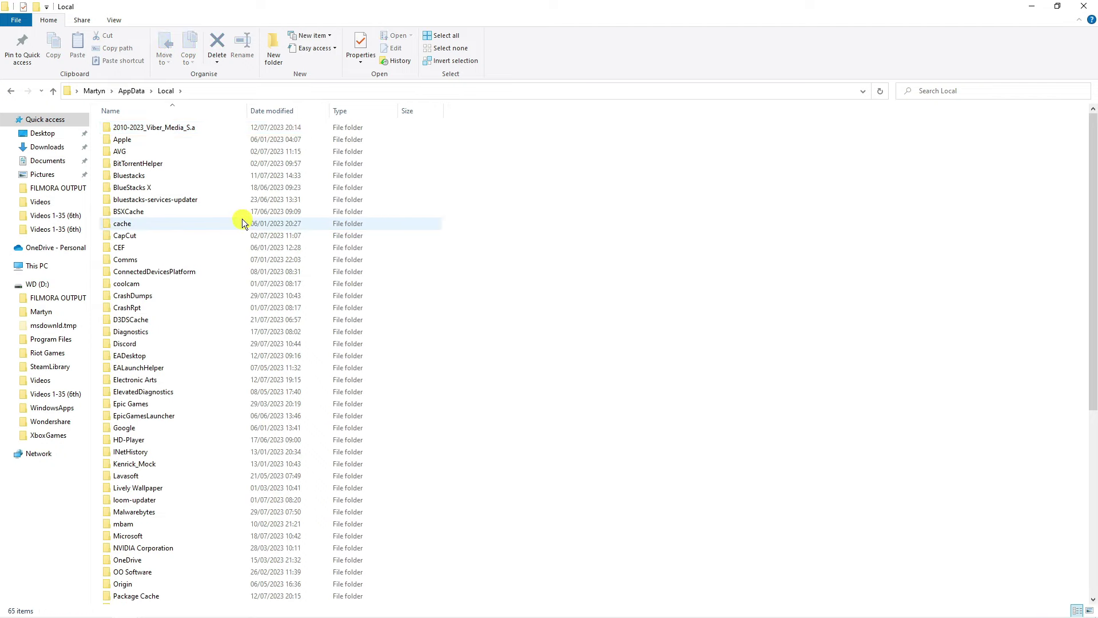
{"action": "mouse_move", "coordinate": [242, 219]}
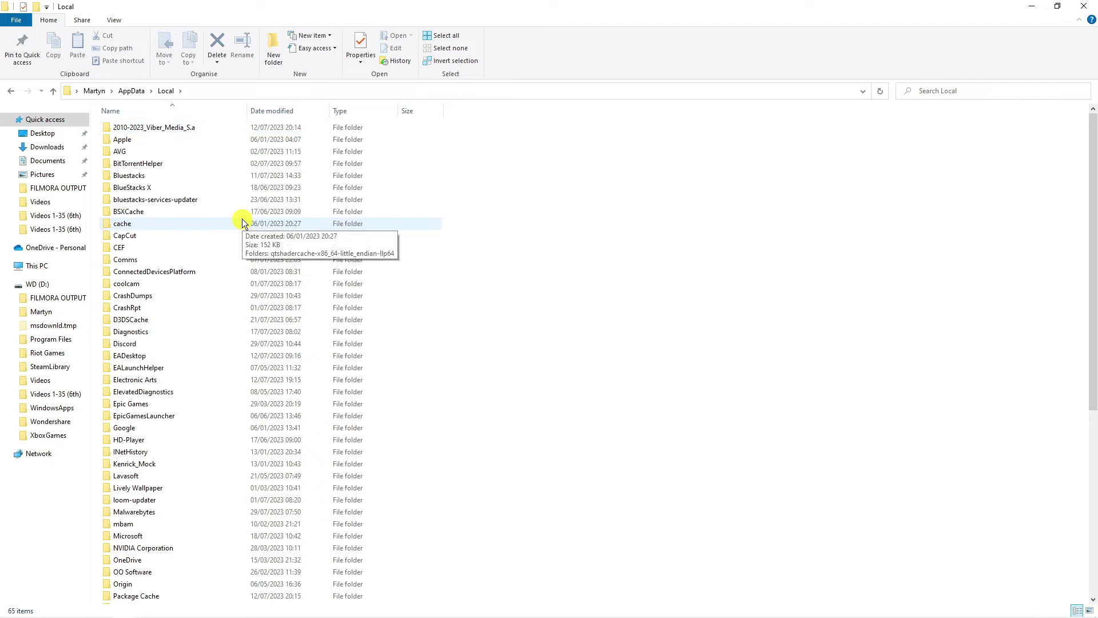
{"action": "type", "text": "riot"}
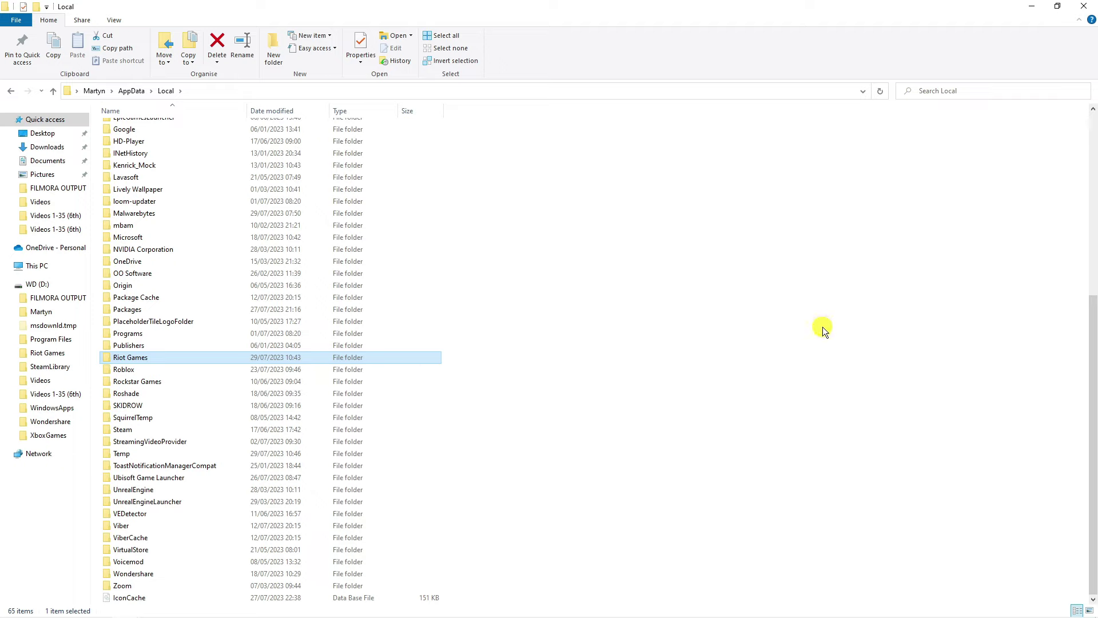
{"action": "key", "text": "Delete"}
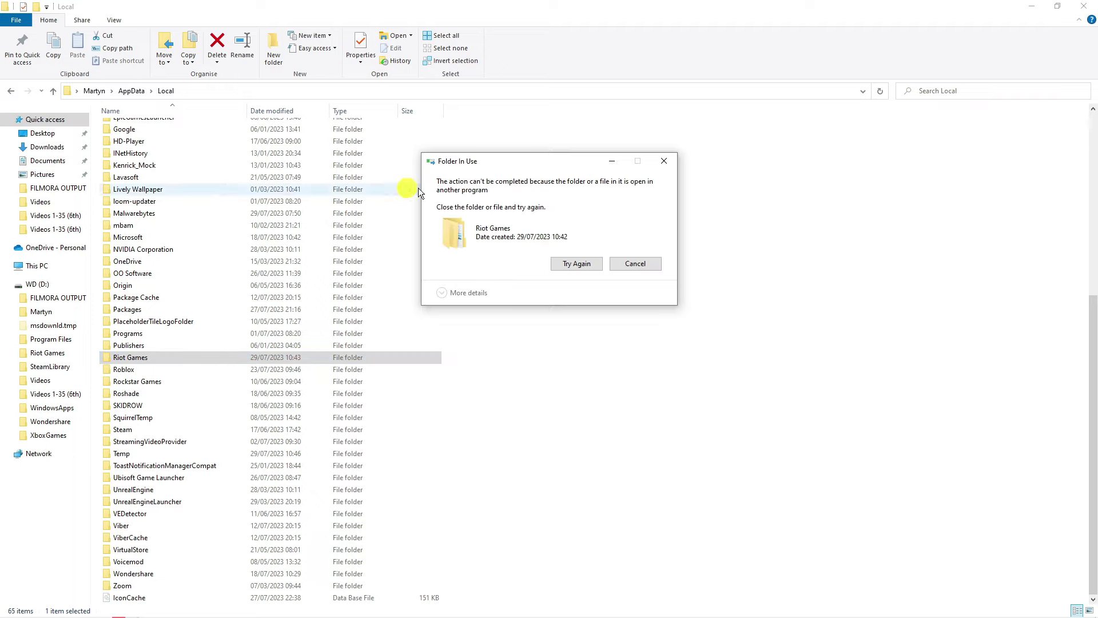
{"action": "left_click", "coordinate": [651, 267]}
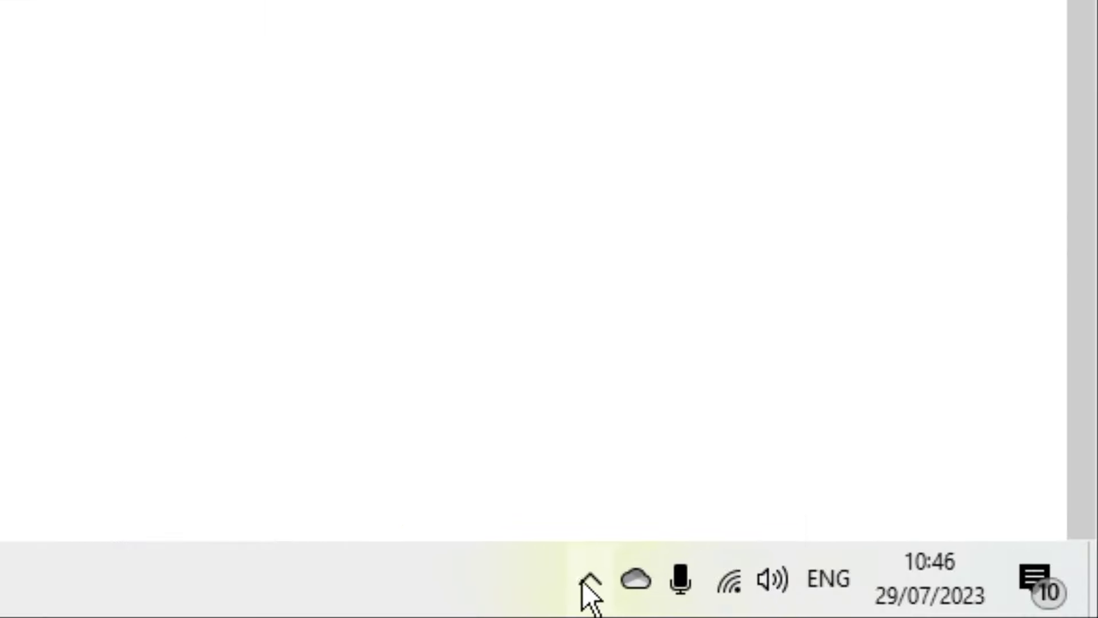
Step: Exit the Riot client running in the system tray
{"action": "left_click", "coordinate": [588, 582]}
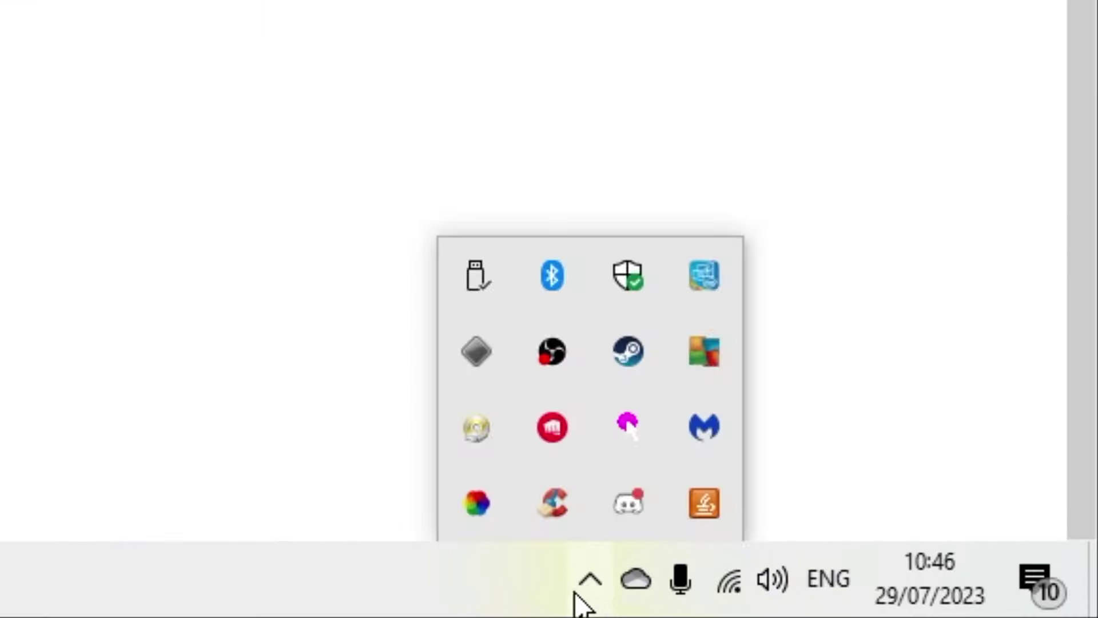
{"action": "right_click", "coordinate": [556, 413]}
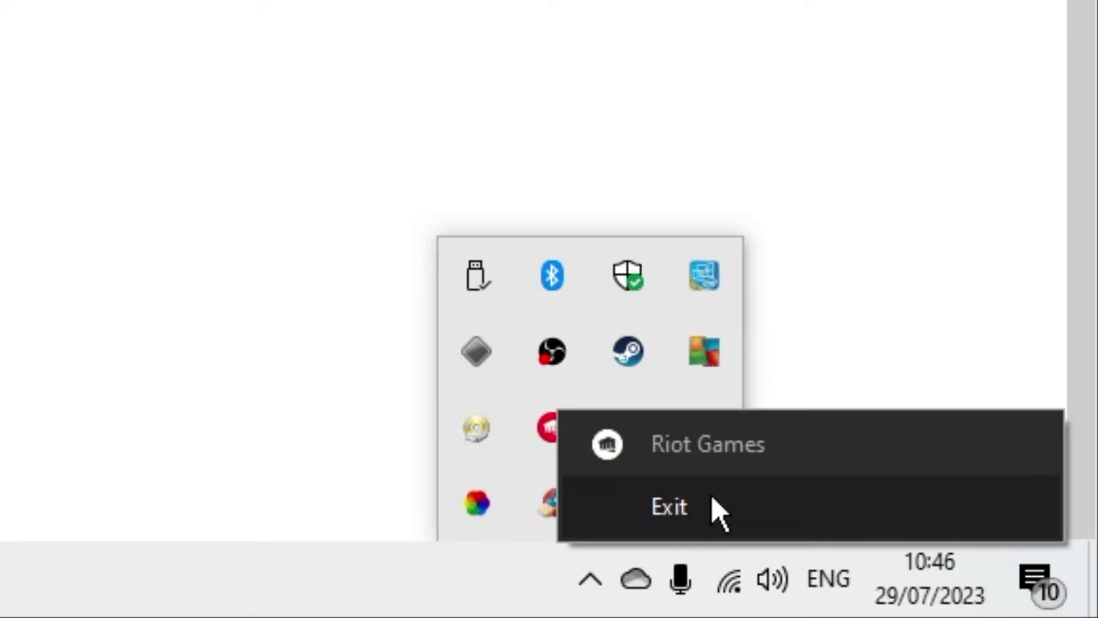
{"action": "left_click", "coordinate": [669, 506]}
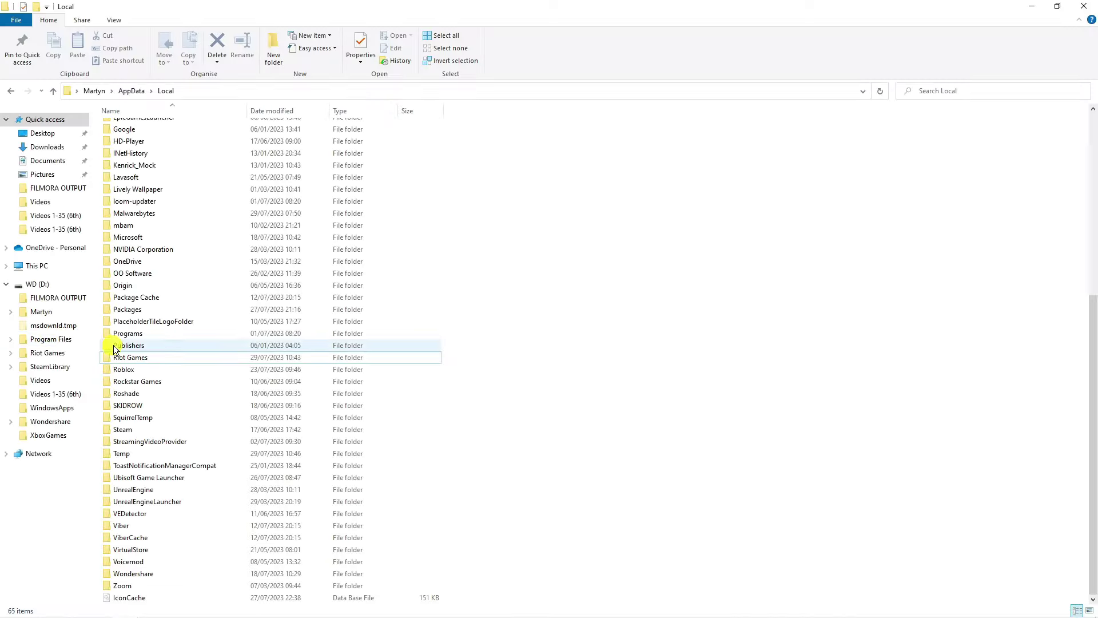
Step: Delete the Riot Games folder from AppData\Local and close File Explorer
{"action": "left_click", "coordinate": [117, 354]}
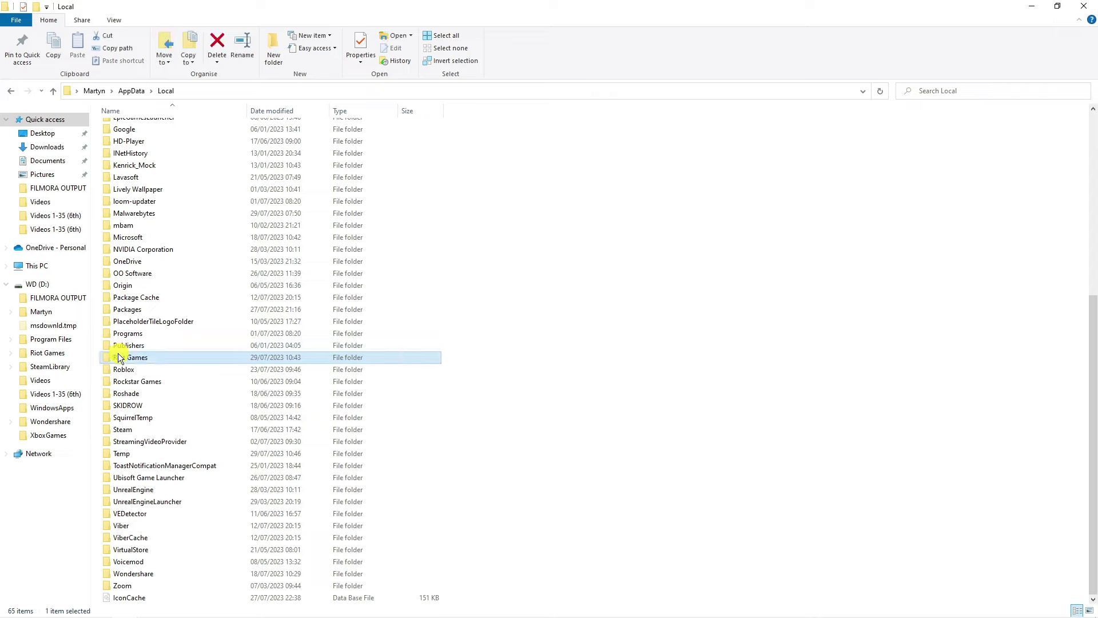
{"action": "key", "text": "Delete"}
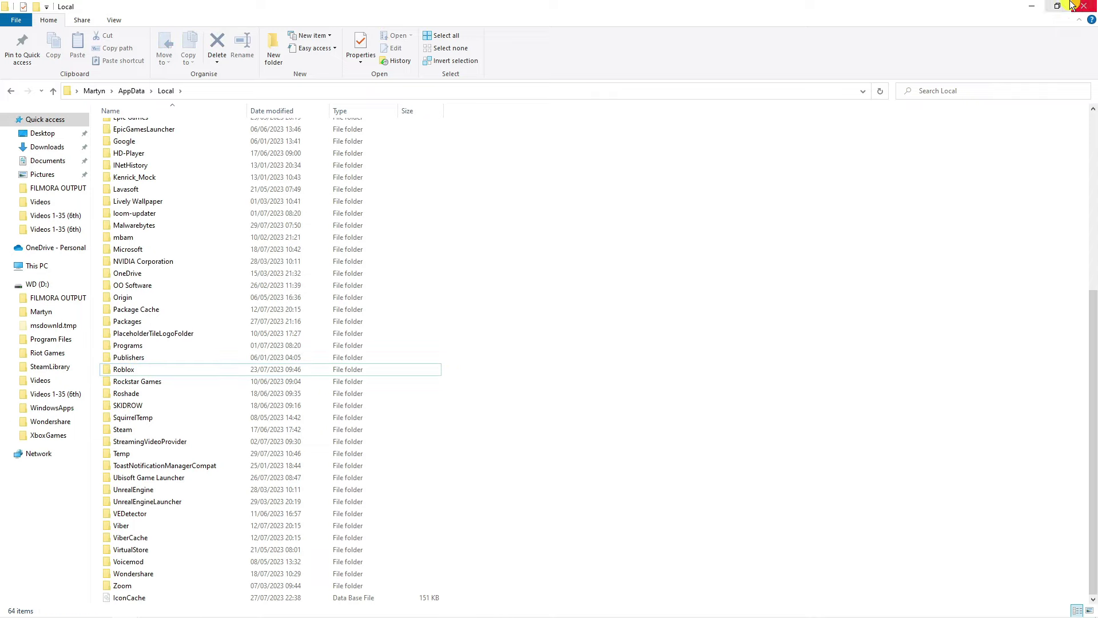
{"action": "left_click", "coordinate": [1091, 6]}
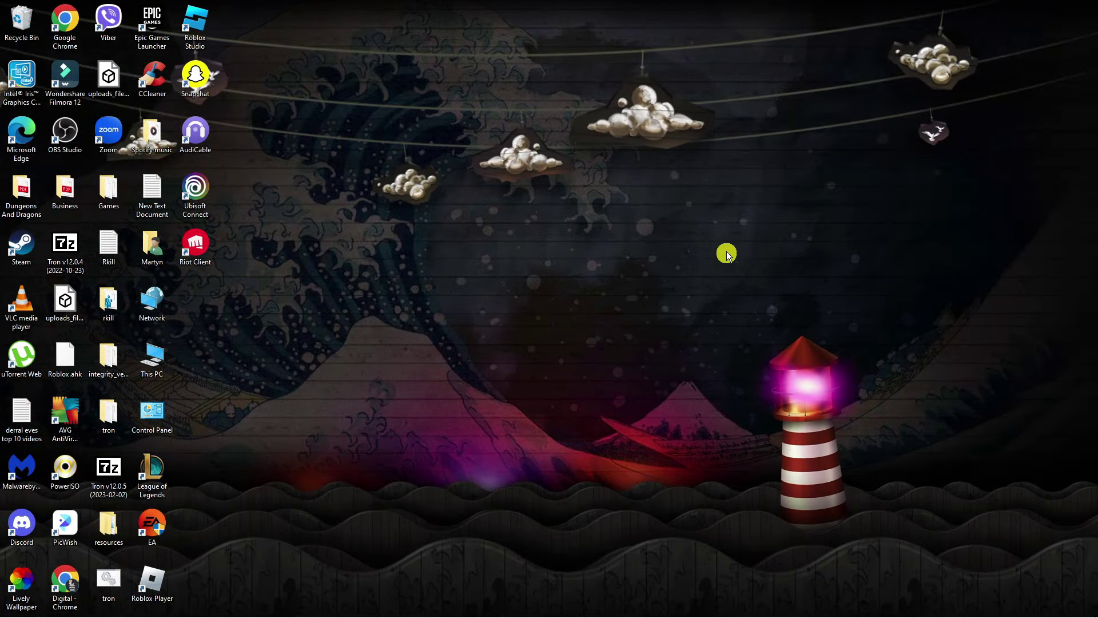
Step: Move the Riot Client shortcut aside, trace its install folder to C:\Riot Games, then close Explorer
{"action": "left_click_drag", "start_coordinate": [207, 249], "coordinate": [293, 252]}
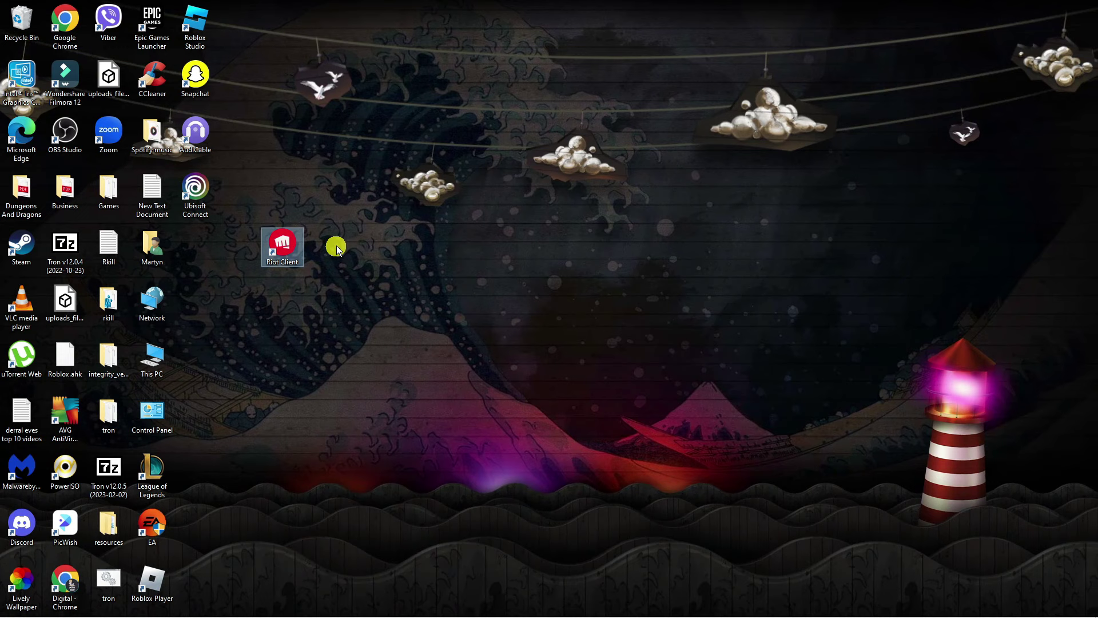
{"action": "right_click", "coordinate": [291, 248]}
{"action": "left_click", "coordinate": [338, 282]}
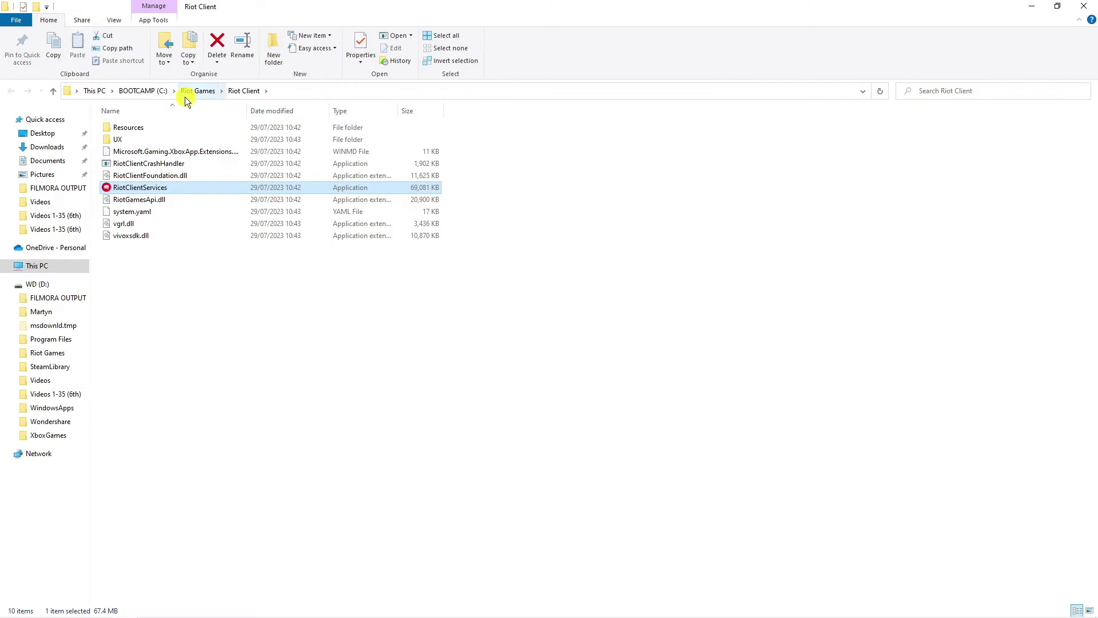
{"action": "left_click", "coordinate": [54, 93]}
{"action": "left_click", "coordinate": [54, 90]}
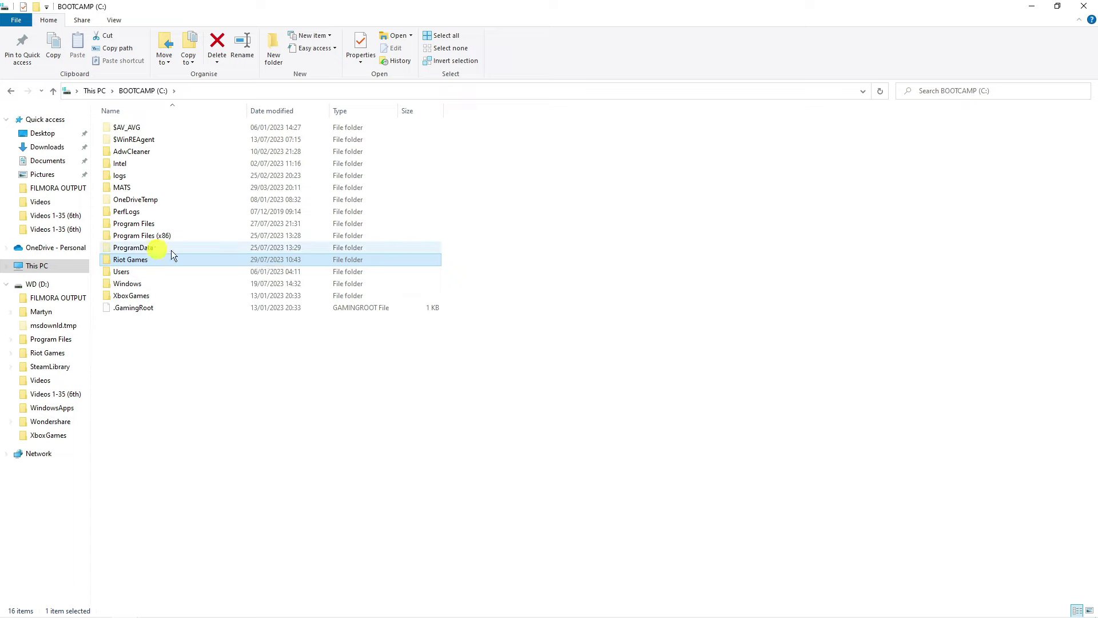
{"action": "left_click", "coordinate": [611, 231]}
{"action": "left_click", "coordinate": [1084, 5]}
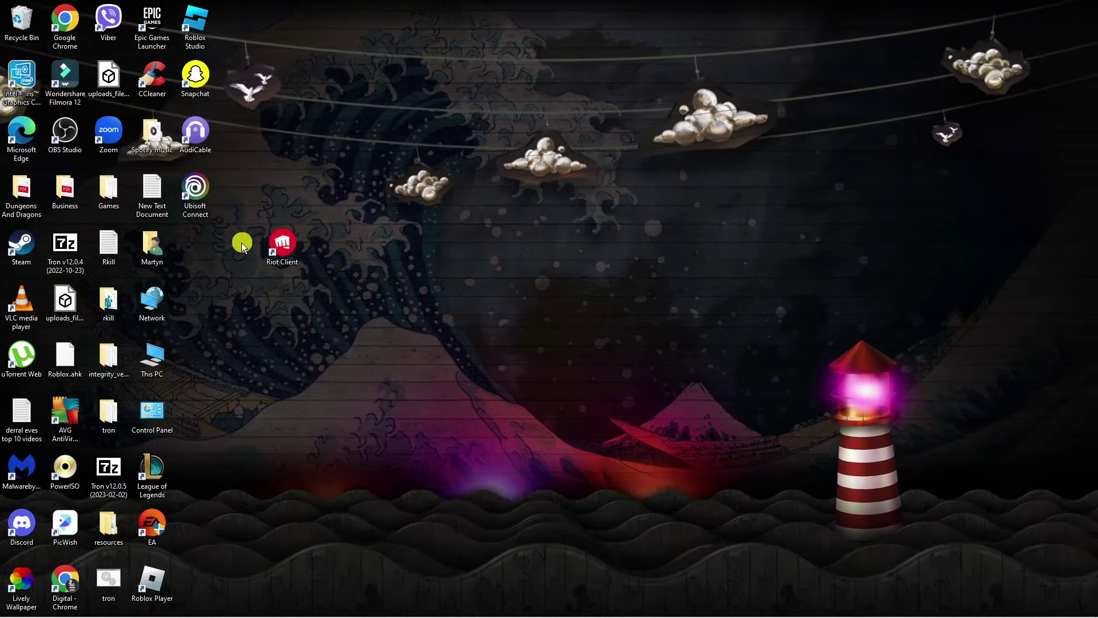
Step: Drop the Riot Client shortcut into the Recycle Bin and confirm searching 'riot' finds no Riot app
{"action": "left_click", "coordinate": [289, 247]}
{"action": "mouse_move", "coordinate": [289, 247]}
{"action": "left_mouse_down"}
{"action": "mouse_move", "coordinate": [281, 228]}
{"action": "mouse_move", "coordinate": [296, 225]}
{"action": "mouse_move", "coordinate": [299, 243]}
{"action": "left_mouse_up"}
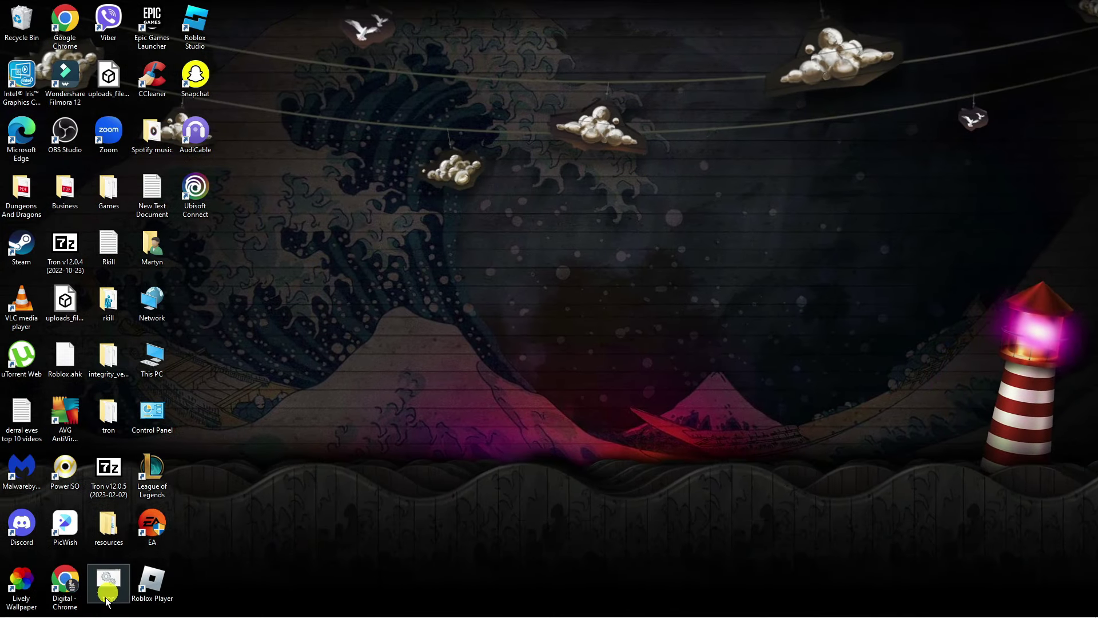
{"action": "left_click", "coordinate": [44, 607]}
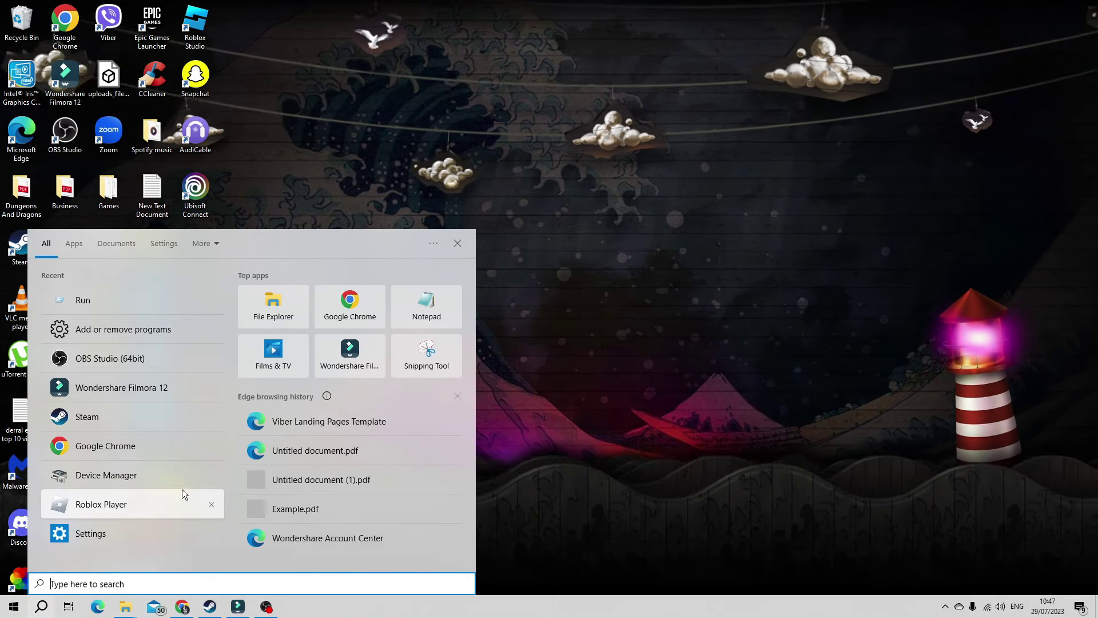
{"action": "type", "text": "riot"}
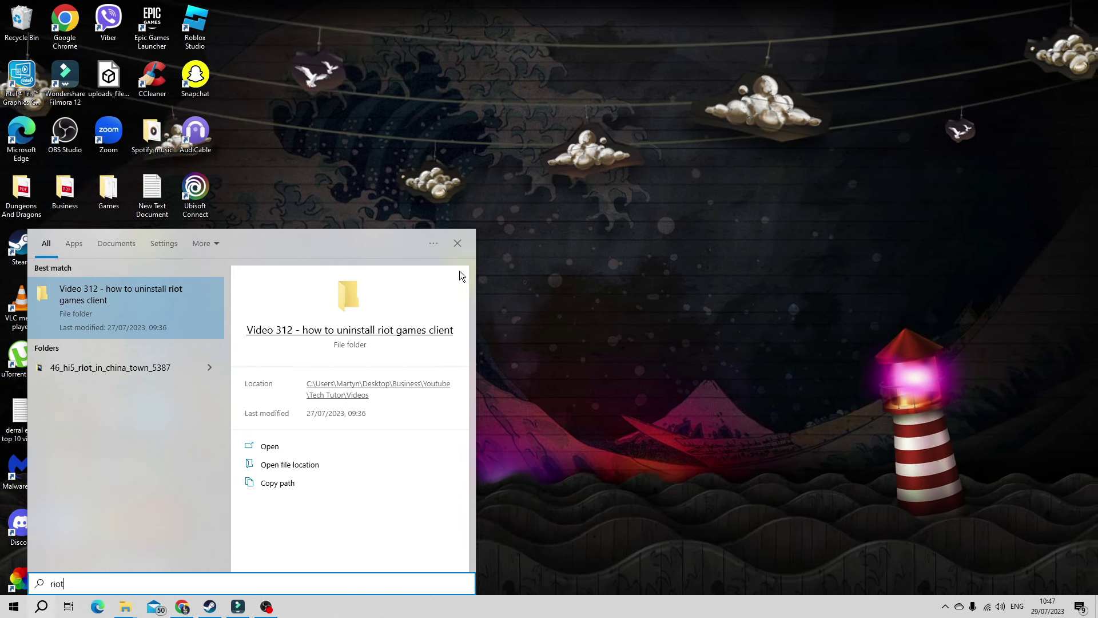
{"action": "left_click", "coordinate": [458, 242]}
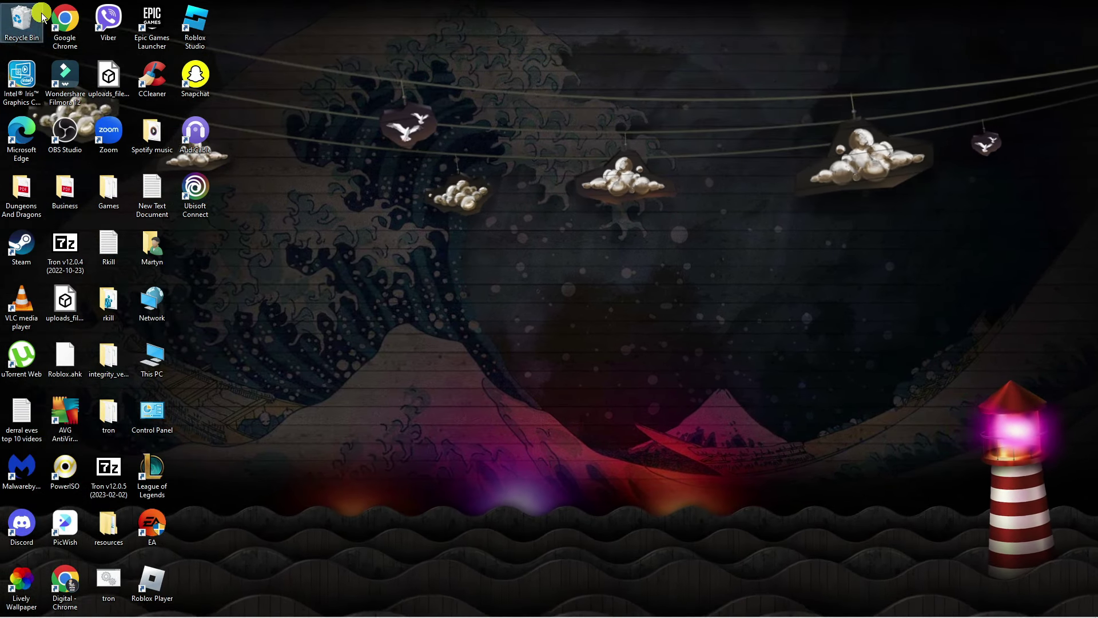
Step: Empty the Recycle Bin, confirming permanent deletion of its 12 items
{"action": "right_click", "coordinate": [42, 13]}
{"action": "left_click", "coordinate": [89, 34]}
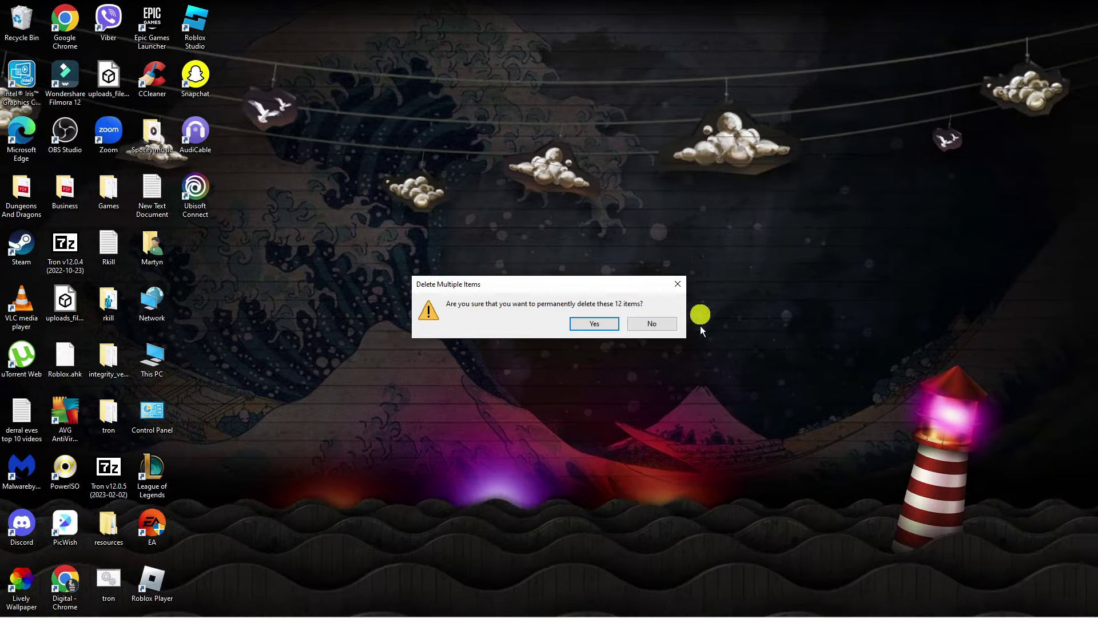
{"action": "left_click", "coordinate": [595, 321]}
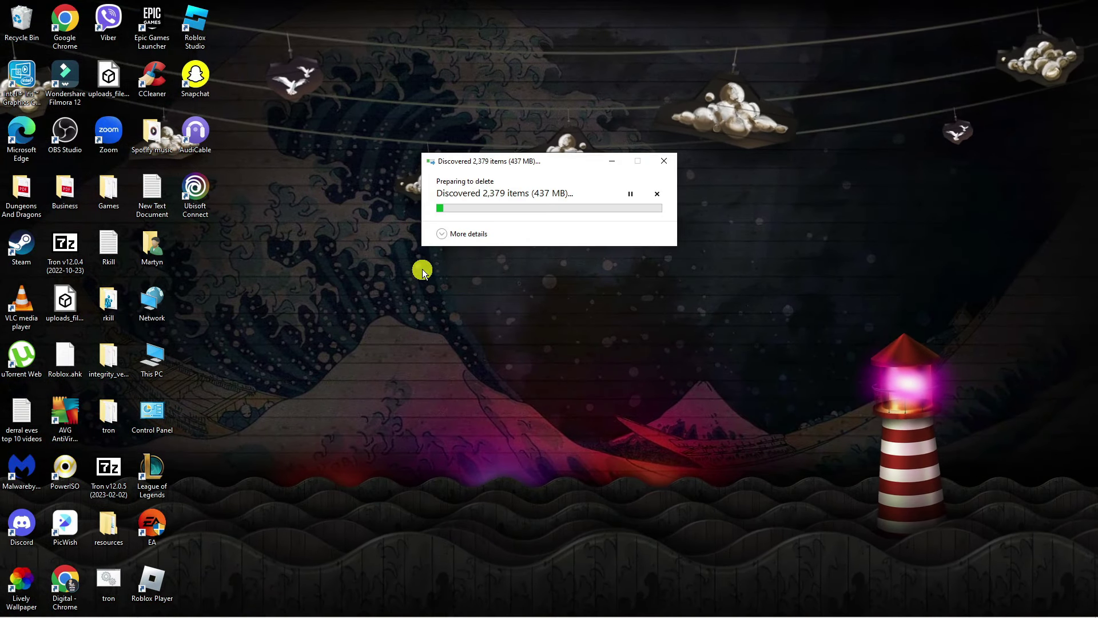